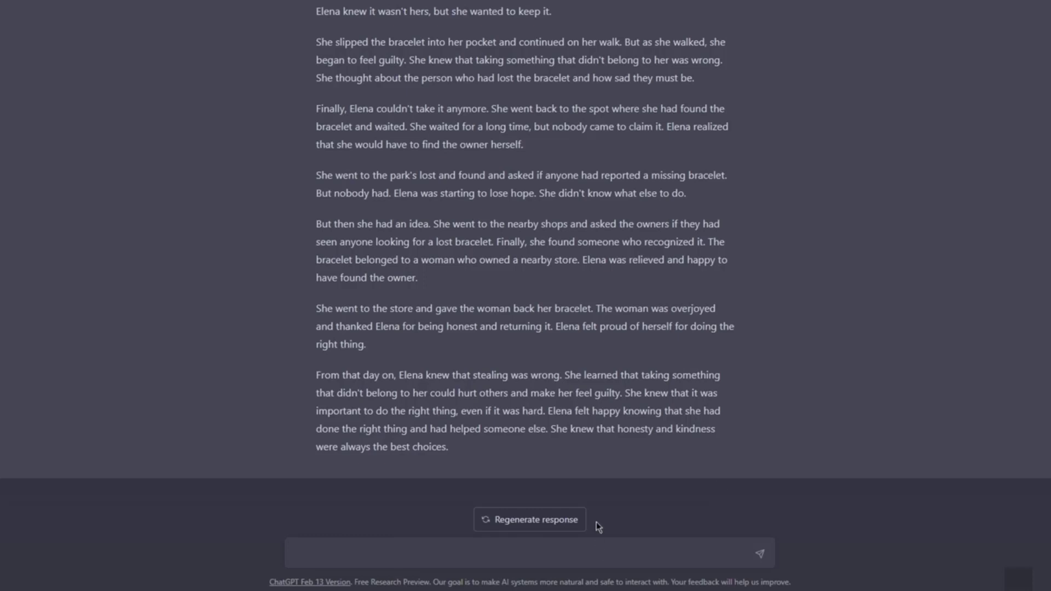
Submit the prompt "Generate 20 ideas for youtube videos" in the current conversation.
{"action": "scroll", "coordinate": [384, 274], "scroll_direction": "up", "scroll_amount": 15}
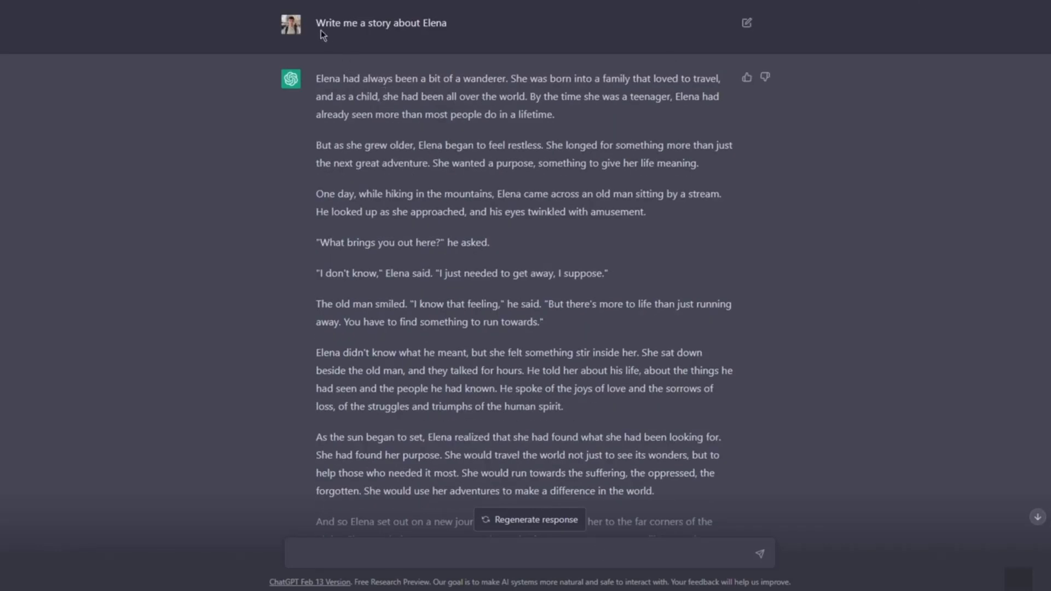
{"action": "left_click_drag", "start_coordinate": [315, 21], "coordinate": [530, 34]}
{"action": "scroll", "coordinate": [525, 273], "scroll_direction": "down", "scroll_amount": 20}
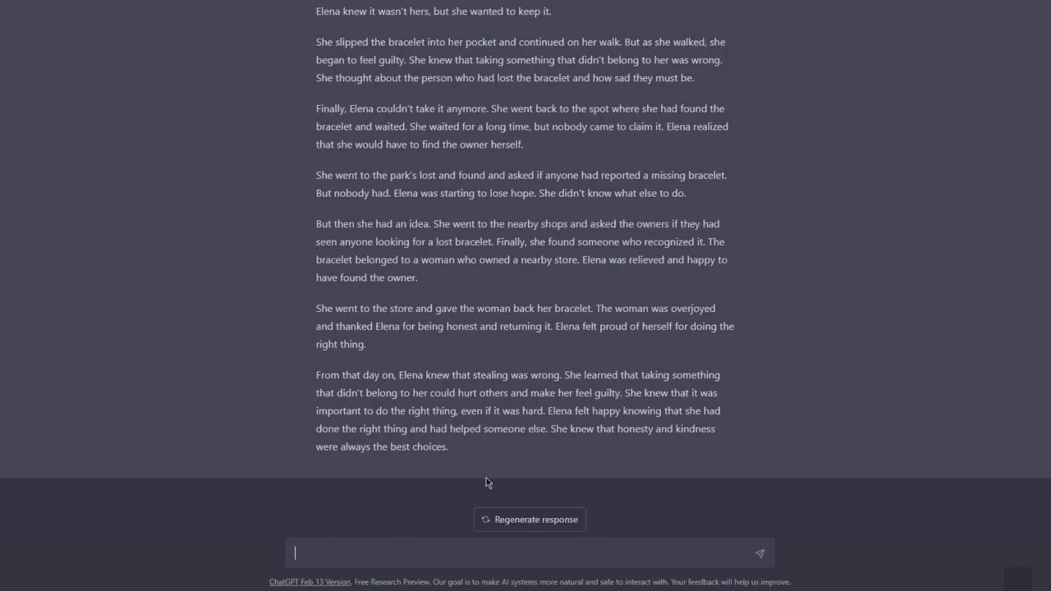
{"action": "type", "text": "Generat"}
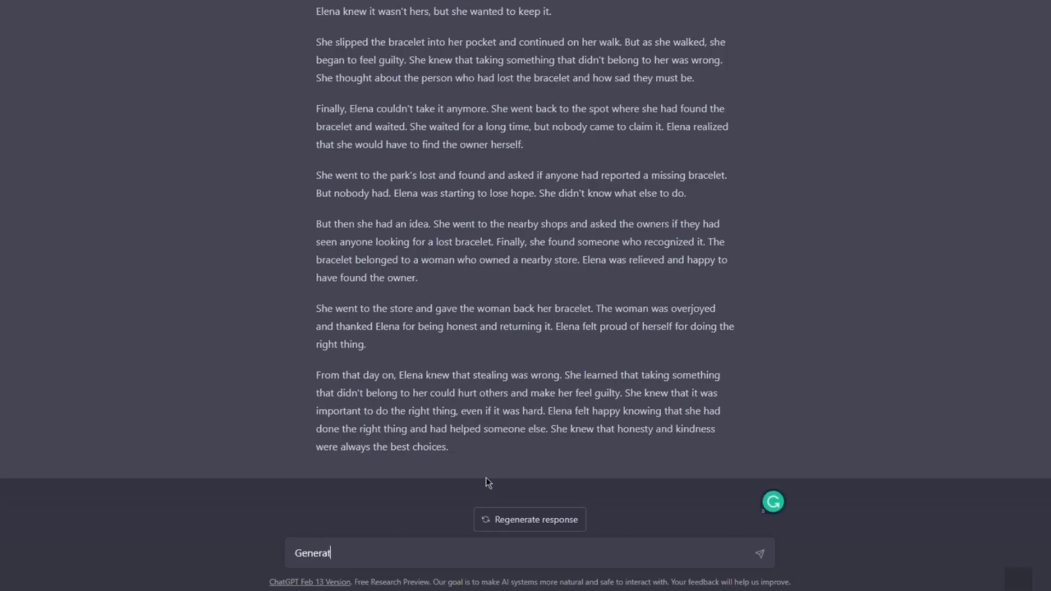
{"action": "type", "text": "e 20 ideas for youtube v"}
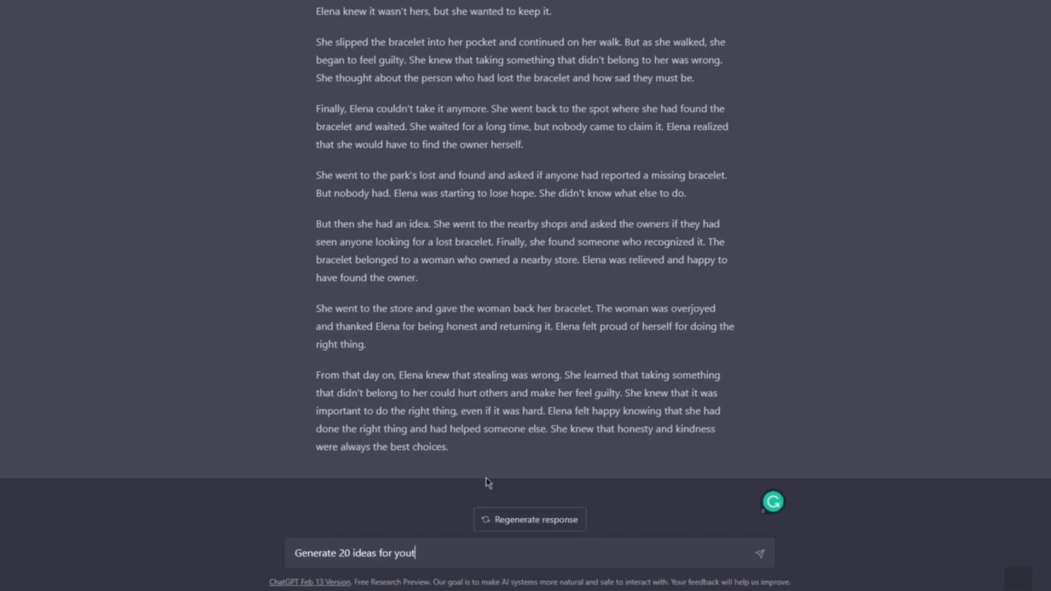
{"action": "type", "text": "ideos"}
{"action": "key", "text": "Return"}
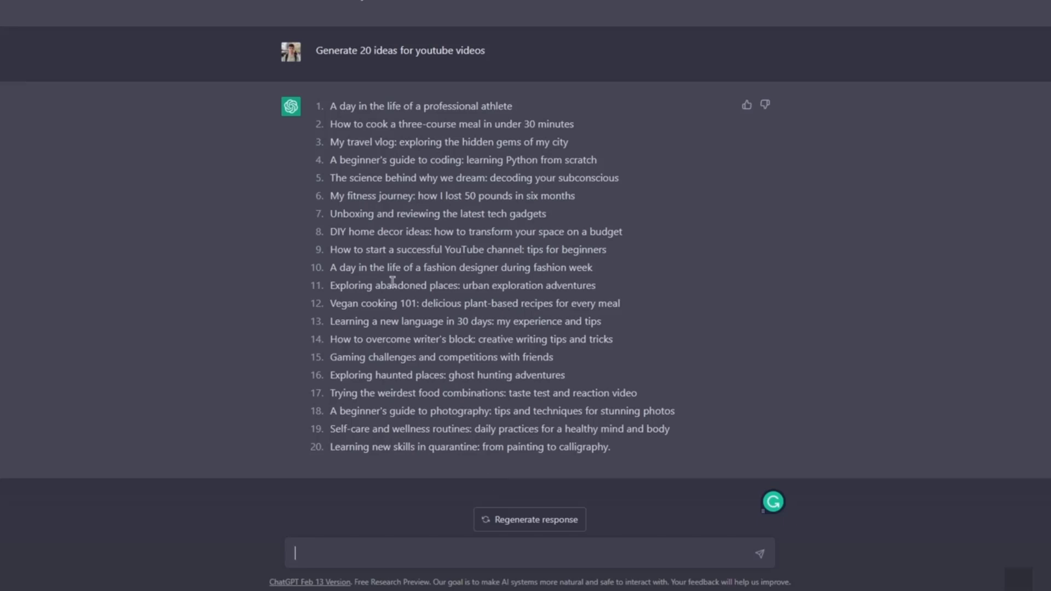
Submit a refined prompt: "Generate 20 ideas for youtube videos, prioritize novel and newer ideas".
{"action": "left_click_drag", "start_coordinate": [330, 105], "coordinate": [609, 453]}
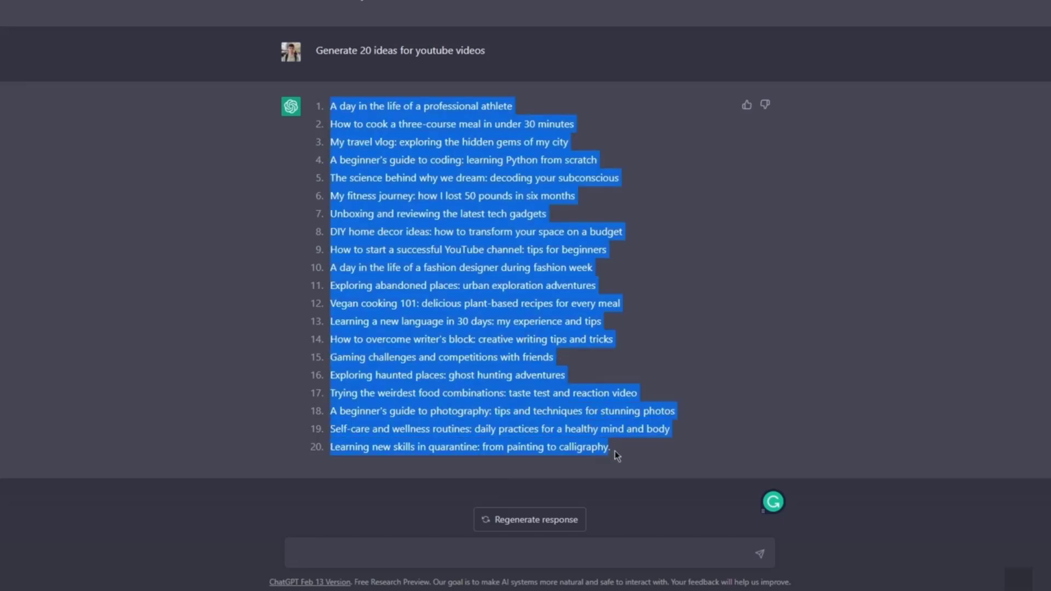
{"action": "left_click", "coordinate": [613, 558]}
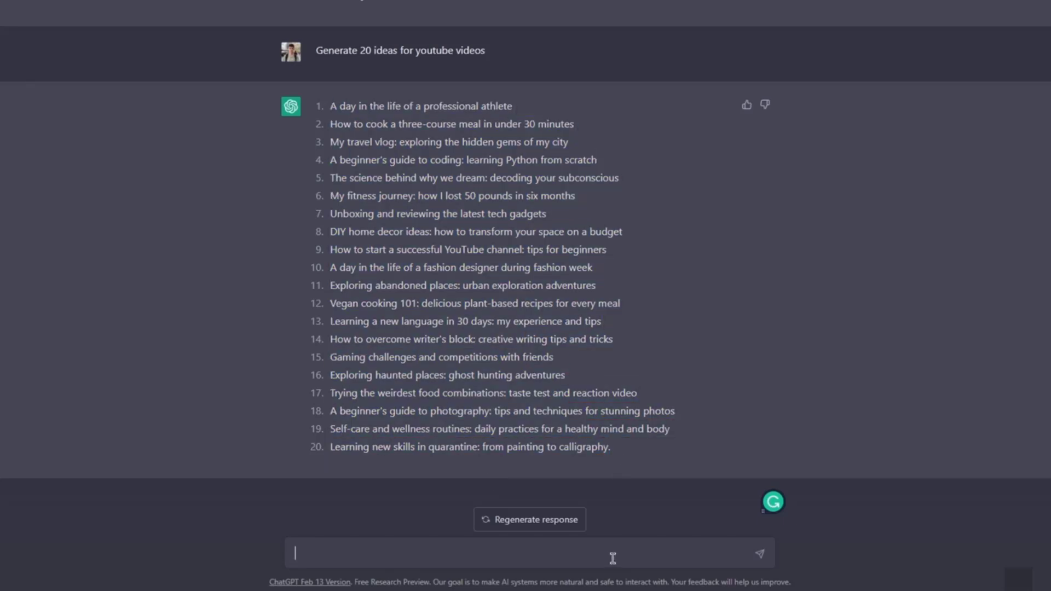
{"action": "type", "text": "Generate 20 ideas "}
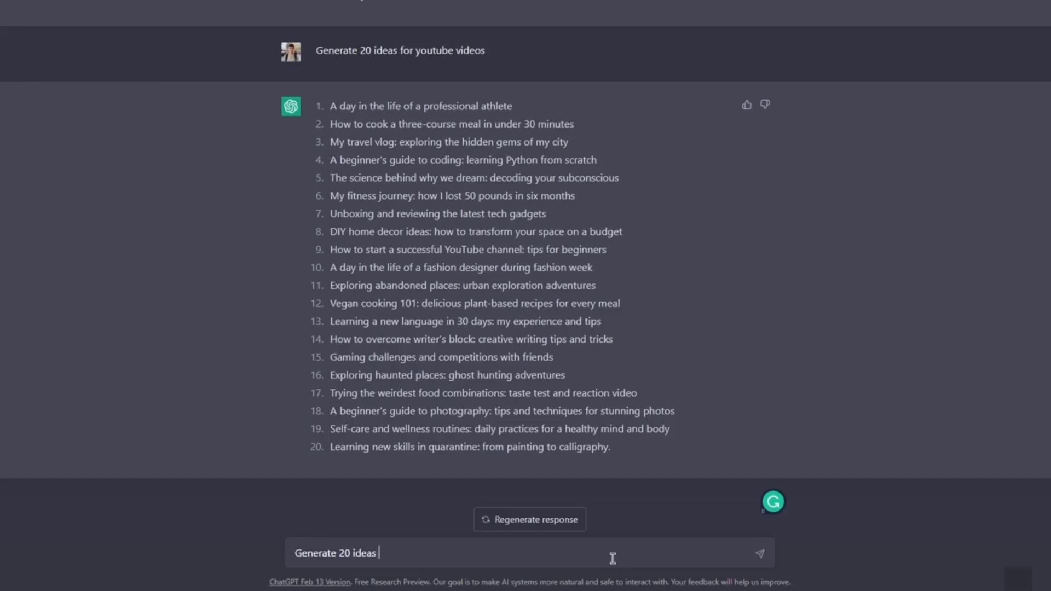
{"action": "type", "text": "for youtube videos"}
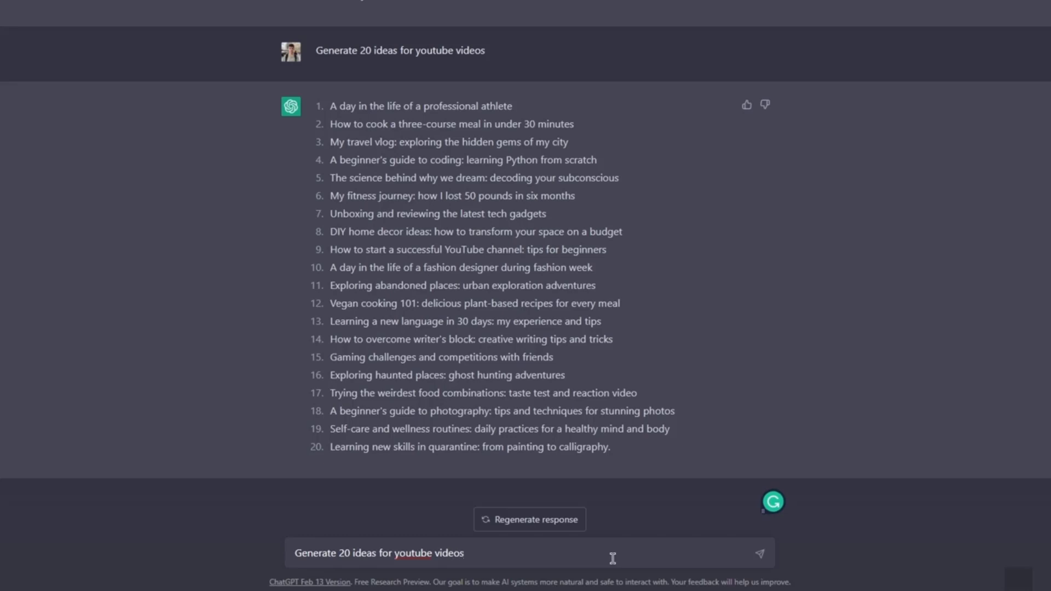
{"action": "type", "text": ","}
{"action": "type", "text": "prioti"}
{"action": "key", "text": "BackSpace"}
{"action": "key", "text": "BackSpace"}
{"action": "type", "text": "ritize novel and"}
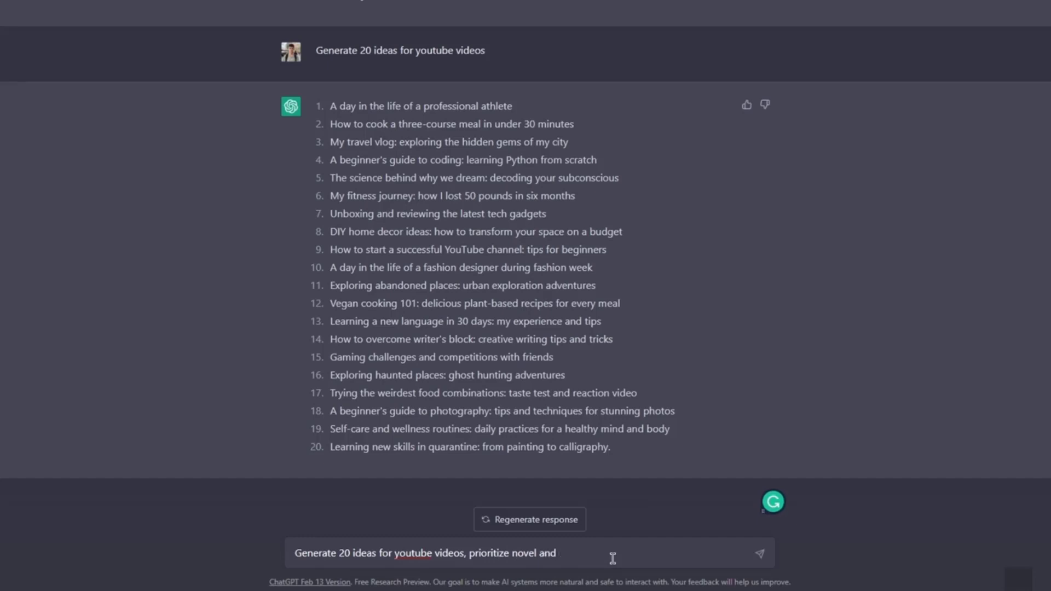
{"action": "type", "text": " newer ideas"}
{"action": "key", "text": "Return"}
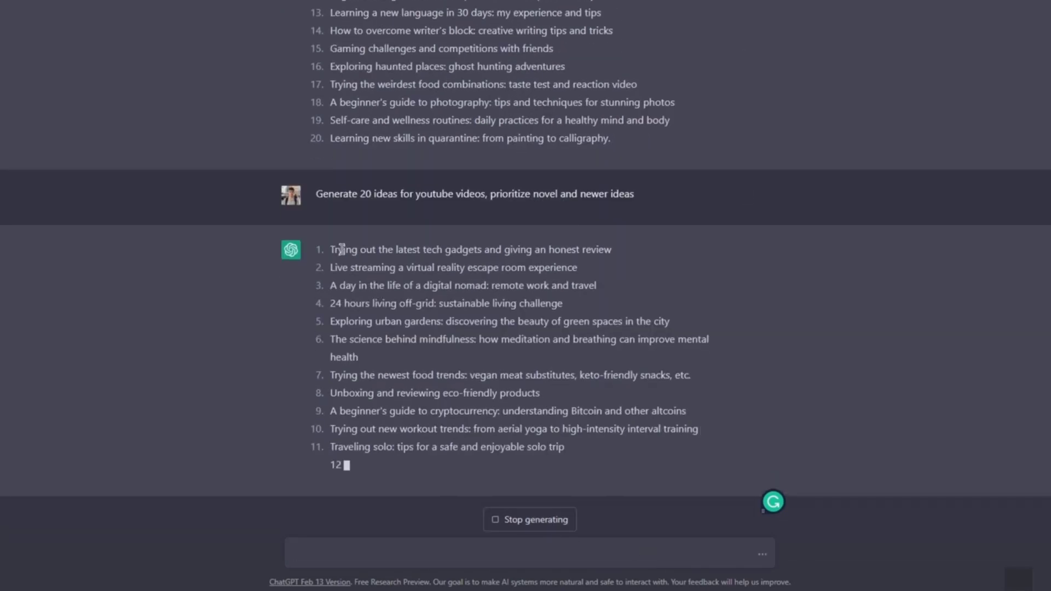
Examine the ideas in the newer list, especially the virtual reality escape room and digital nomad entries.
{"action": "left_click_drag", "start_coordinate": [330, 249], "coordinate": [597, 231]}
{"action": "scroll", "coordinate": [363, 225], "scroll_direction": "up", "scroll_amount": 1}
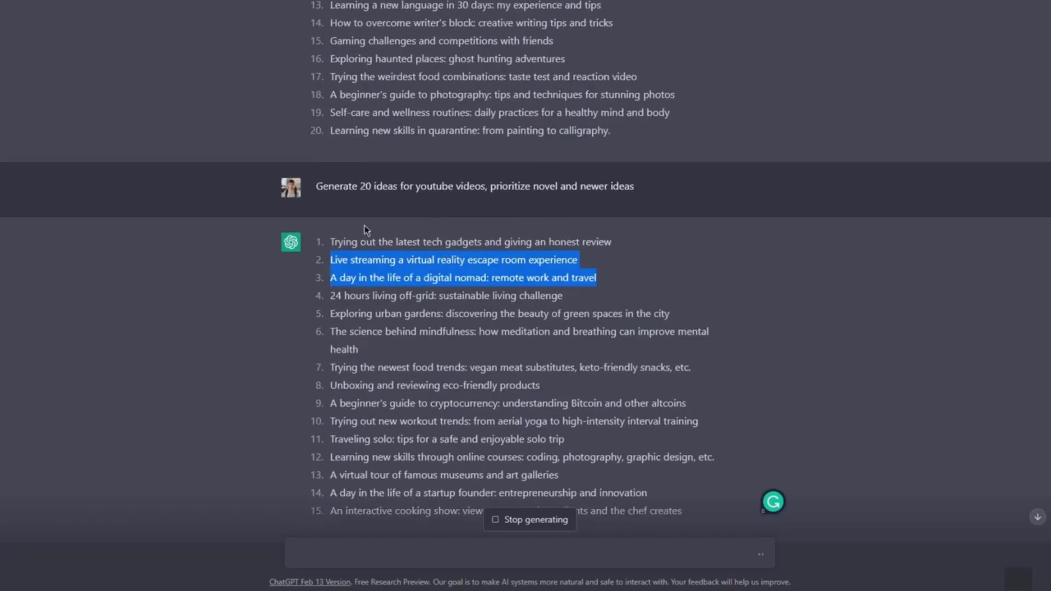
{"action": "left_click_drag", "start_coordinate": [331, 261], "coordinate": [594, 271]}
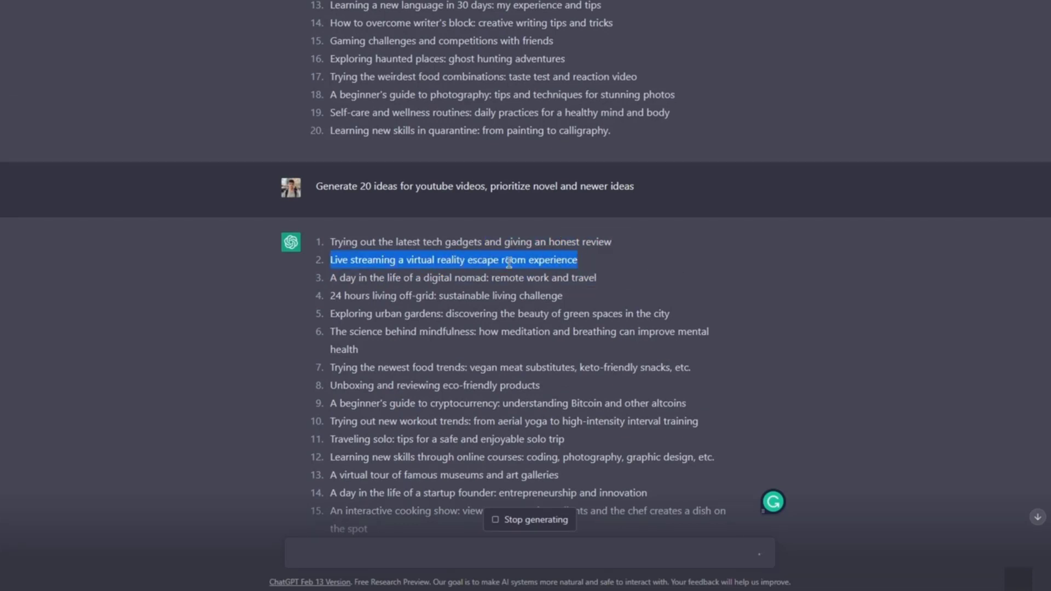
{"action": "double_click", "coordinate": [489, 263]}
{"action": "left_click", "coordinate": [525, 260]}
{"action": "triple_click", "coordinate": [525, 261]}
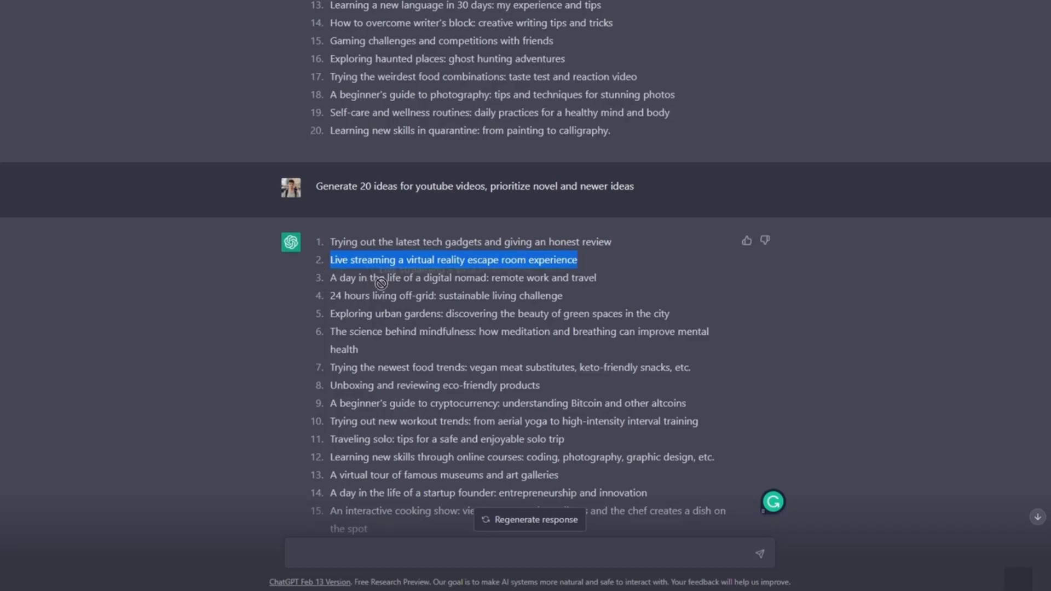
{"action": "left_click", "coordinate": [459, 282]}
{"action": "left_click_drag", "start_coordinate": [493, 278], "coordinate": [436, 278]}
{"action": "left_click", "coordinate": [436, 278]}
{"action": "scroll", "coordinate": [440, 279], "scroll_direction": "down", "scroll_amount": 5}
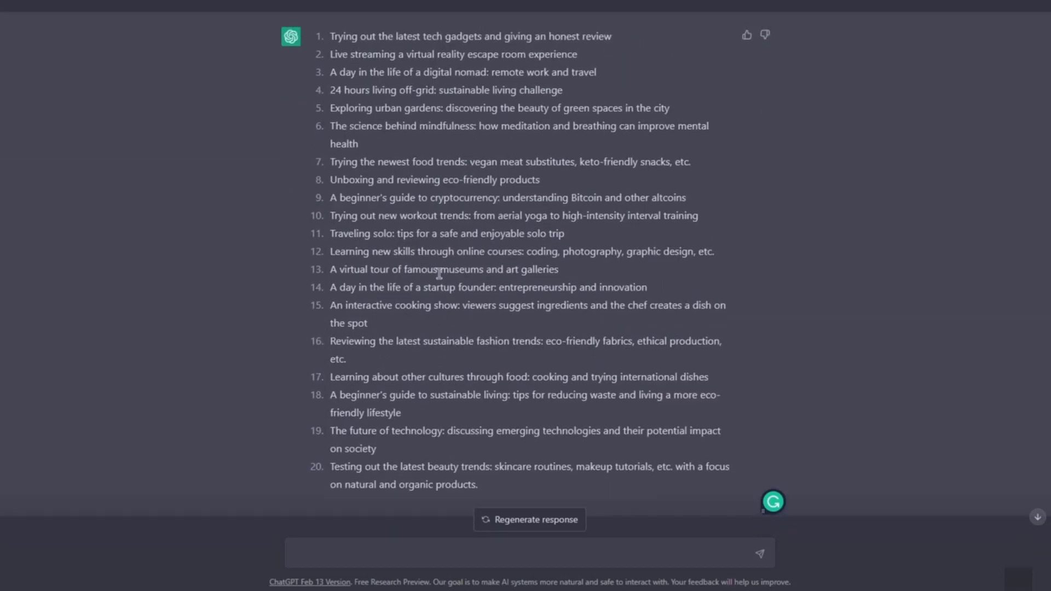
Compare the video ideas from the first, basic prompt with those from the refined prompt.
{"action": "scroll", "coordinate": [581, 396], "scroll_direction": "up", "scroll_amount": 13}
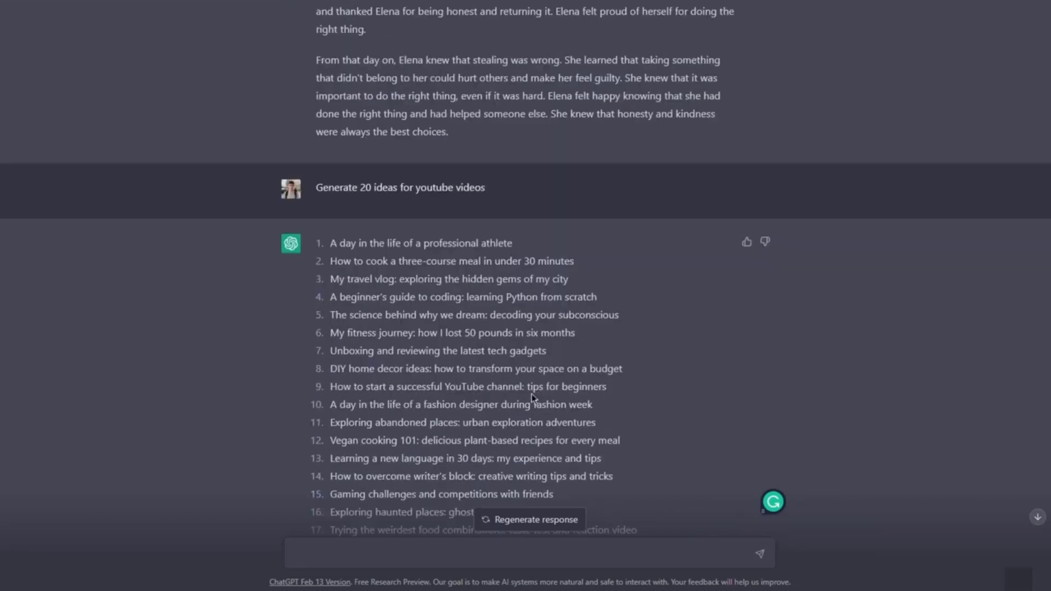
{"action": "scroll", "coordinate": [531, 393], "scroll_direction": "down", "scroll_amount": 3}
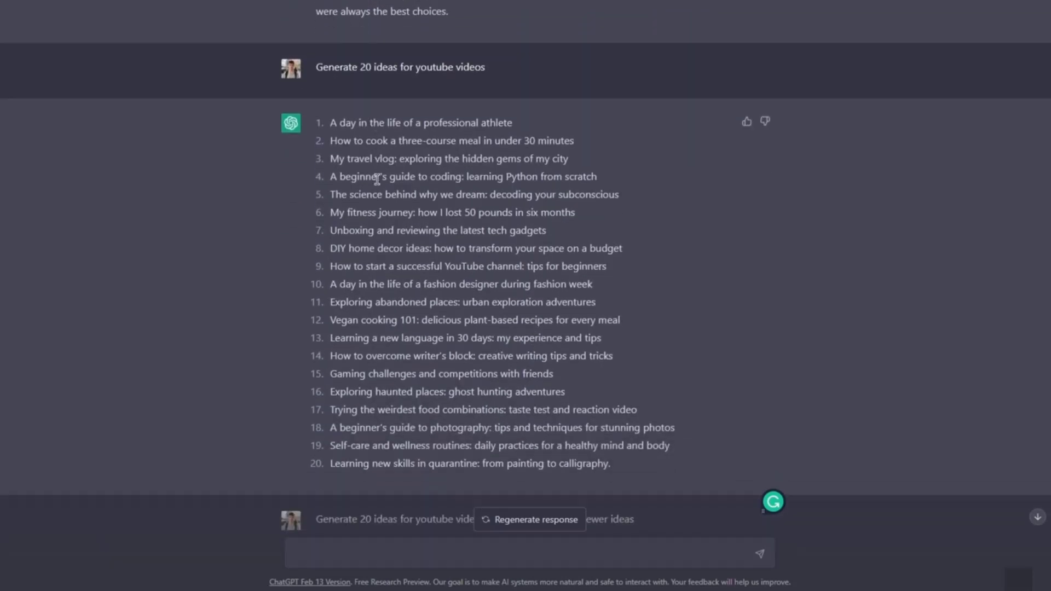
{"action": "left_click_drag", "start_coordinate": [345, 141], "coordinate": [601, 144]}
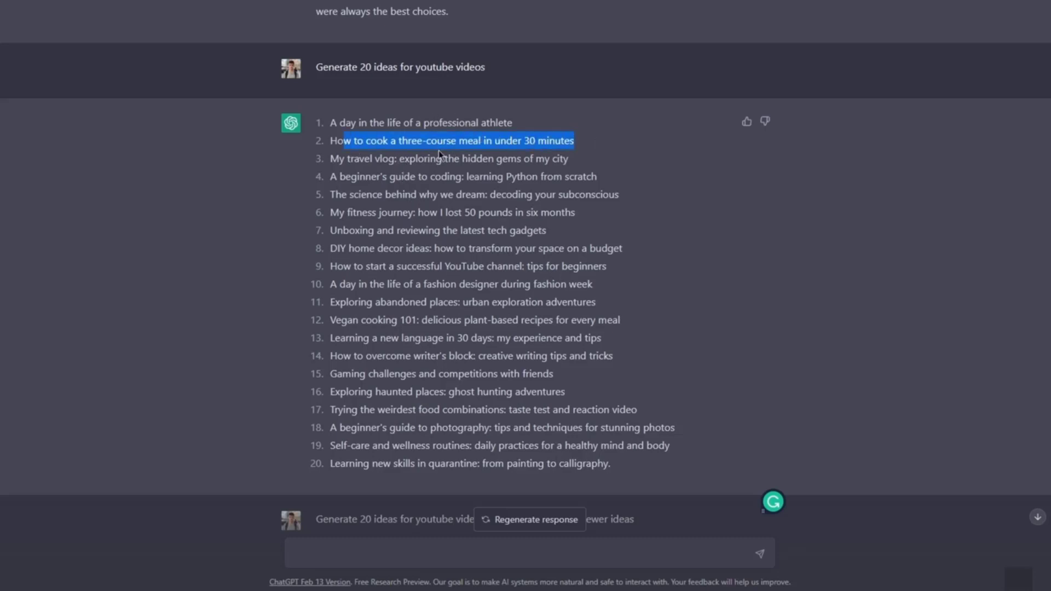
{"action": "left_click_drag", "start_coordinate": [437, 159], "coordinate": [526, 174]}
{"action": "scroll", "coordinate": [520, 192], "scroll_direction": "down", "scroll_amount": 9}
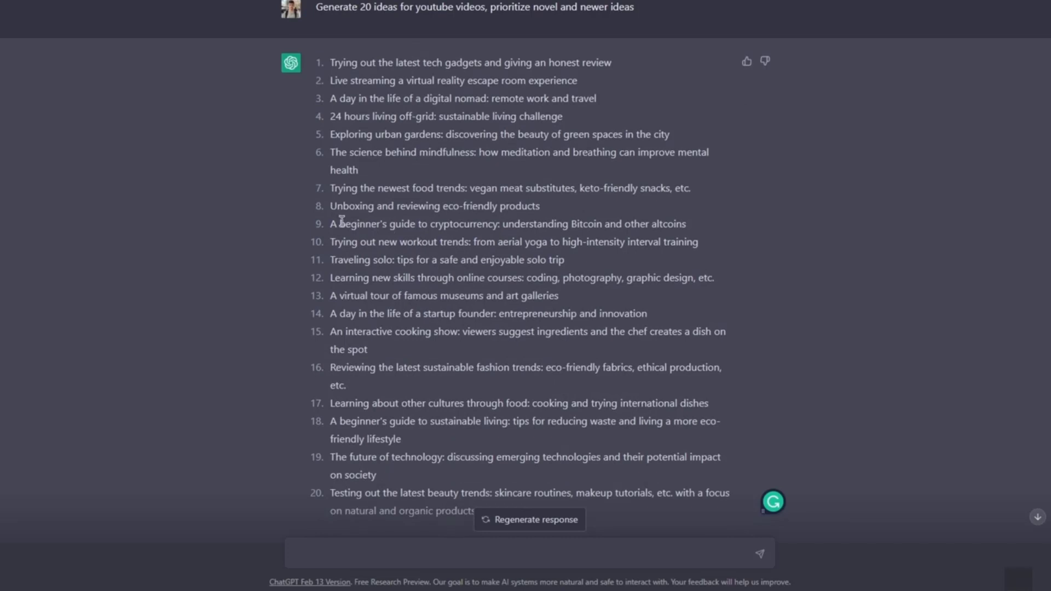
{"action": "left_click_drag", "start_coordinate": [342, 221], "coordinate": [613, 223]}
{"action": "left_click_drag", "start_coordinate": [419, 260], "coordinate": [647, 333]}
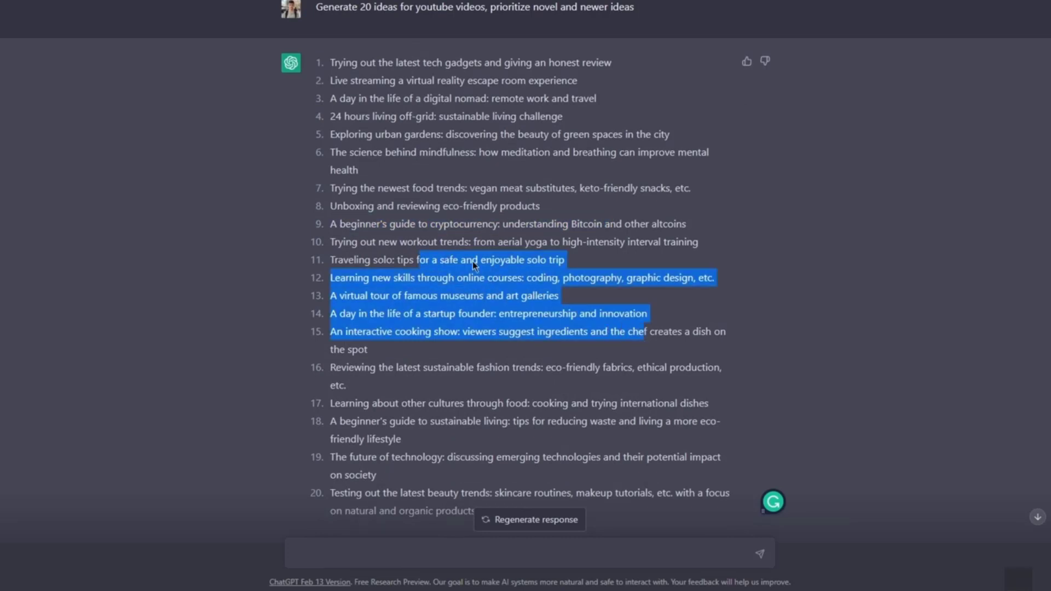
{"action": "left_click_drag", "start_coordinate": [342, 198], "coordinate": [446, 207]}
{"action": "left_click", "coordinate": [409, 435]}
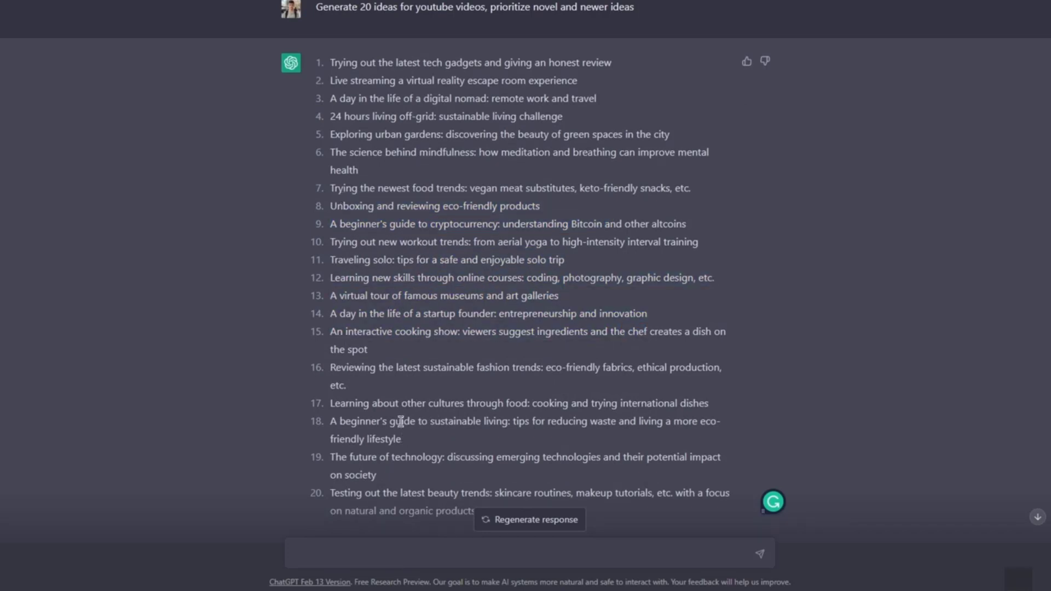
{"action": "scroll", "coordinate": [405, 432], "scroll_direction": "down", "scroll_amount": 2}
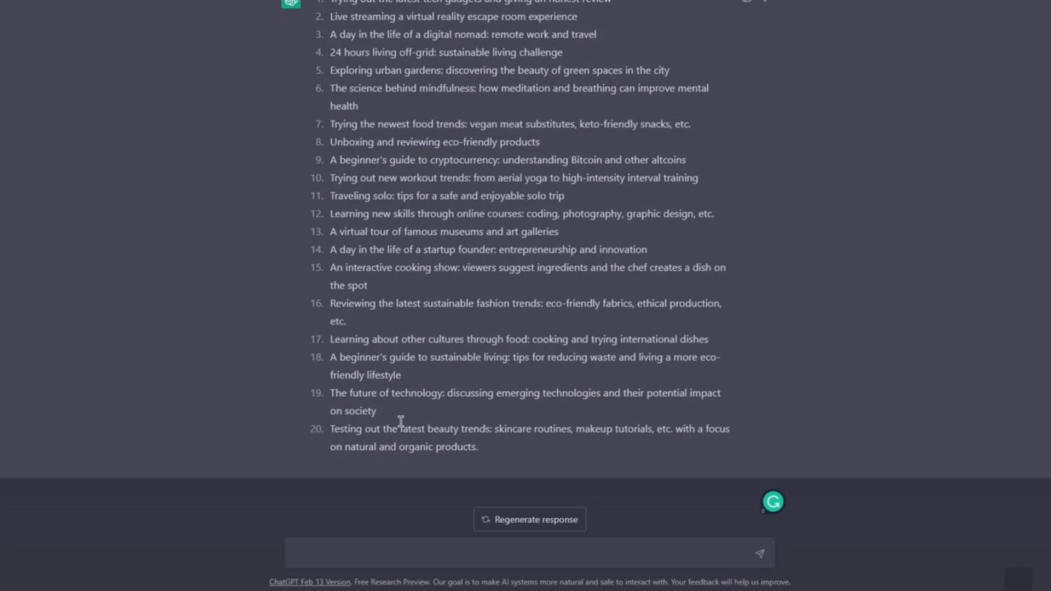
Review the wording of the refined prompt that asks for novel and newer ideas.
{"action": "scroll", "coordinate": [405, 420], "scroll_direction": "up", "scroll_amount": 2}
{"action": "scroll", "coordinate": [410, 418], "scroll_direction": "down", "scroll_amount": 2}
{"action": "left_click", "coordinate": [474, 550]}
{"action": "scroll", "coordinate": [393, 379], "scroll_direction": "up", "scroll_amount": 5}
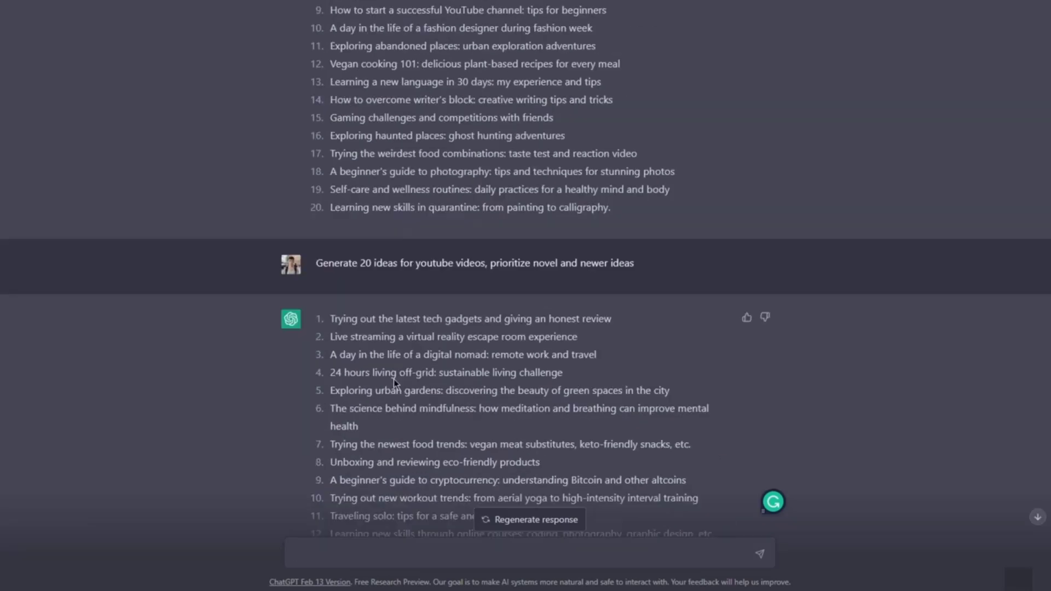
{"action": "scroll", "coordinate": [393, 379], "scroll_direction": "up", "scroll_amount": 2}
{"action": "scroll", "coordinate": [393, 379], "scroll_direction": "down", "scroll_amount": 2}
{"action": "left_click_drag", "start_coordinate": [316, 263], "coordinate": [895, 268]}
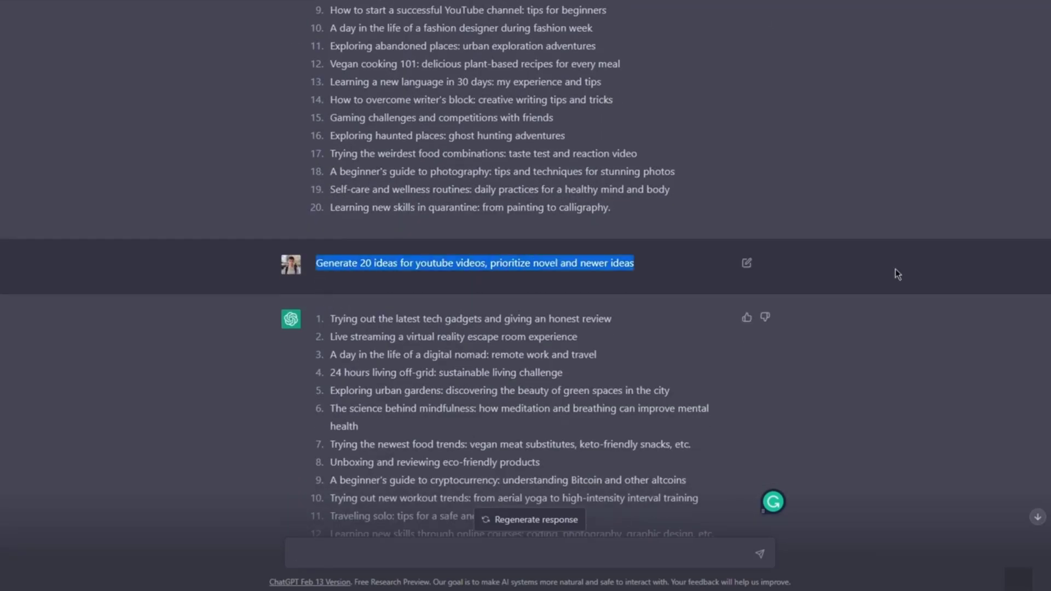
{"action": "scroll", "coordinate": [657, 264], "scroll_direction": "down", "scroll_amount": 5}
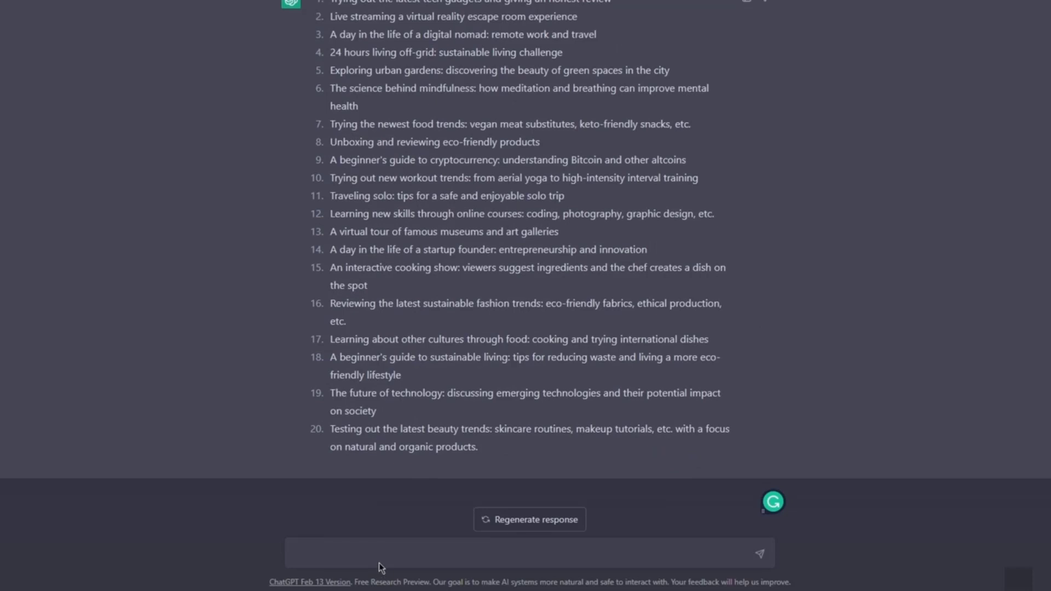
Write a new unsent prompt: "Give me a few names for characters of a novel".
{"action": "left_click", "coordinate": [379, 559]}
{"action": "type", "text": "Give me"}
{"action": "type", "text": "a fiew"}
{"action": "key", "text": "BackSpace"}
{"action": "key", "text": "BackSpace"}
{"action": "key", "text": "BackSpace"}
{"action": "type", "text": "ew names for a n"}
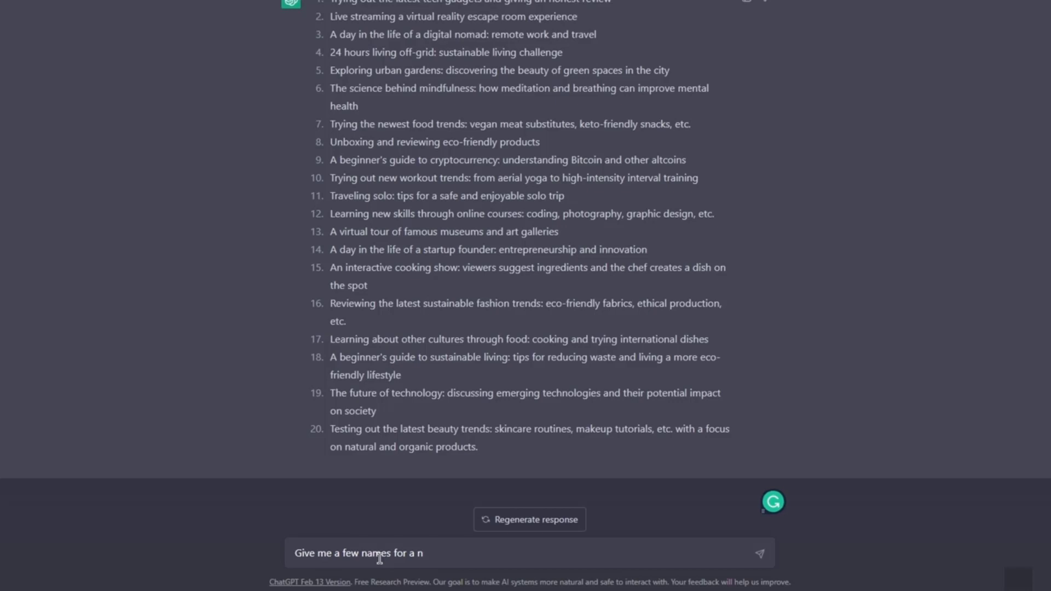
{"action": "key", "text": "BackSpace"}
{"action": "key", "text": "BackSpace"}
{"action": "key", "text": "BackSpace"}
{"action": "type", "text": "ca"}
{"action": "key", "text": "BackSpace"}
{"action": "type", "text": "a"}
{"action": "key", "text": "BackSpace"}
{"action": "type", "text": "haracters of a novel"}
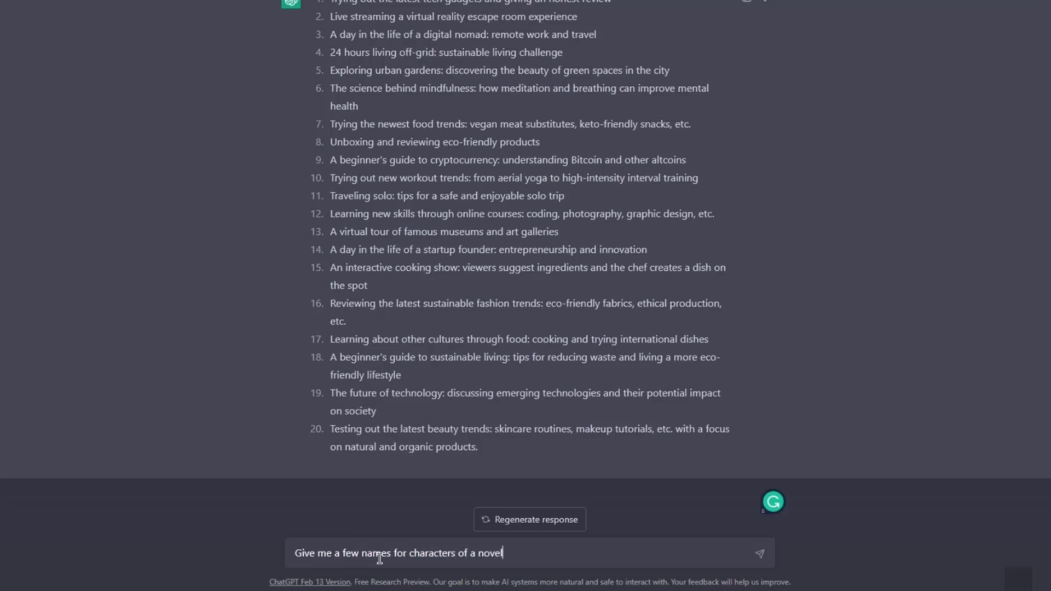
Extend the draft prompt with "that are" and correct "of" to "in" before "a novel".
{"action": "type", "text": " that are"}
{"action": "type", "text": "gu"}
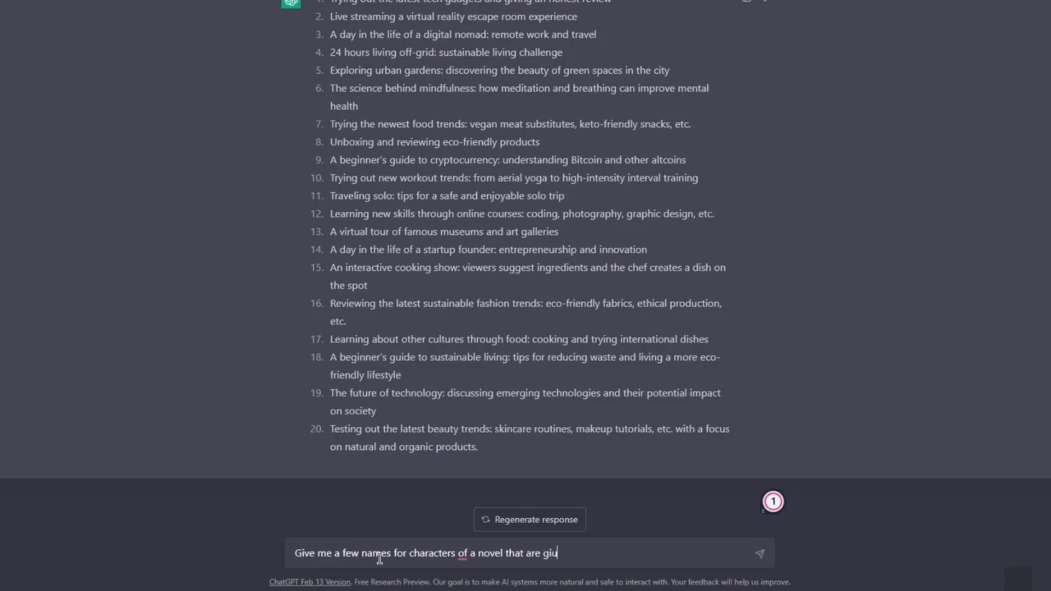
{"action": "key", "text": "BackSpace"}
{"action": "type", "text": "oi"}
{"action": "key", "text": "BackSpace"}
{"action": "key", "text": "BackSpace"}
{"action": "key", "text": "BackSpace"}
{"action": "double_click", "coordinate": [463, 554]}
{"action": "left_click", "coordinate": [482, 521]}
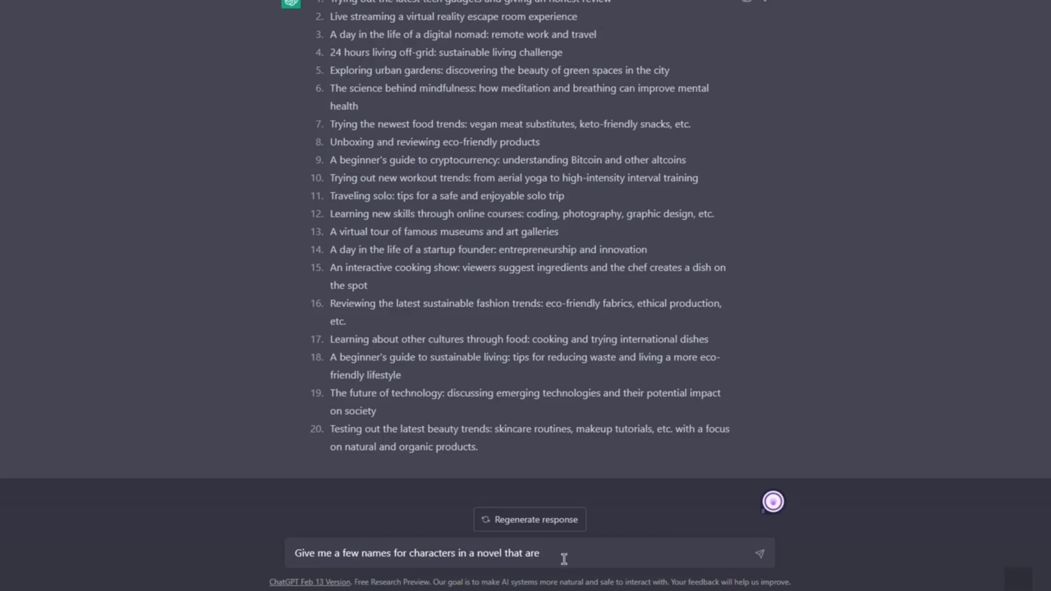
Try ending the draft prompt with "brave" and check the grammar suggestion for "are".
{"action": "type", "text": "brave"}
{"action": "key", "text": "BackSpace"}
{"action": "key", "text": "BackSpace"}
{"action": "key", "text": "BackSpace"}
{"action": "type", "text": "ave"}
{"action": "double_click", "coordinate": [549, 553]}
{"action": "left_click", "coordinate": [506, 554]}
{"action": "left_click_drag", "start_coordinate": [506, 553], "coordinate": [615, 553]}
{"action": "left_click", "coordinate": [531, 550]}
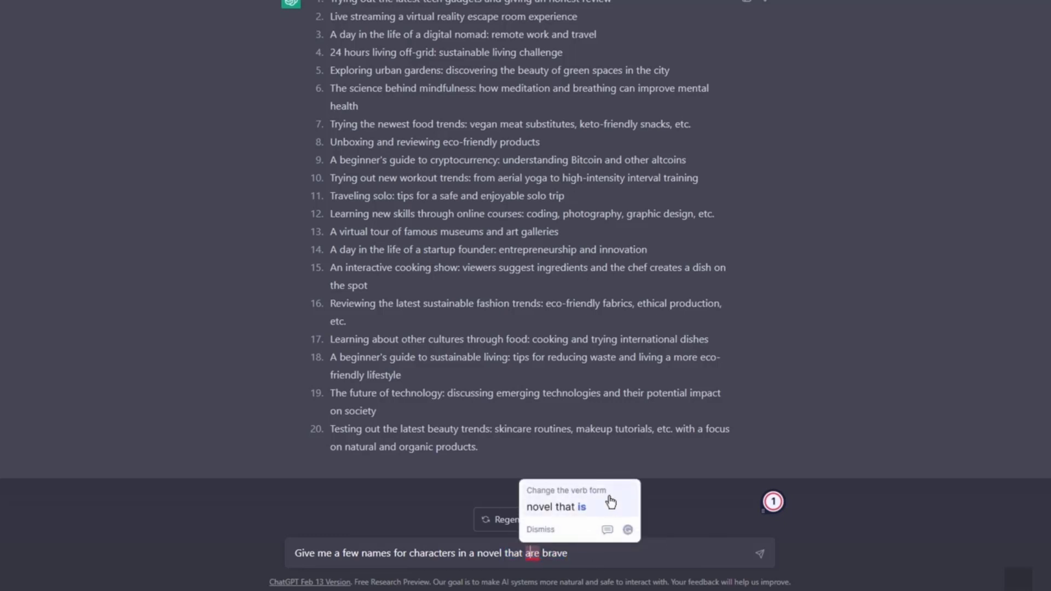
{"action": "left_click", "coordinate": [580, 554]}
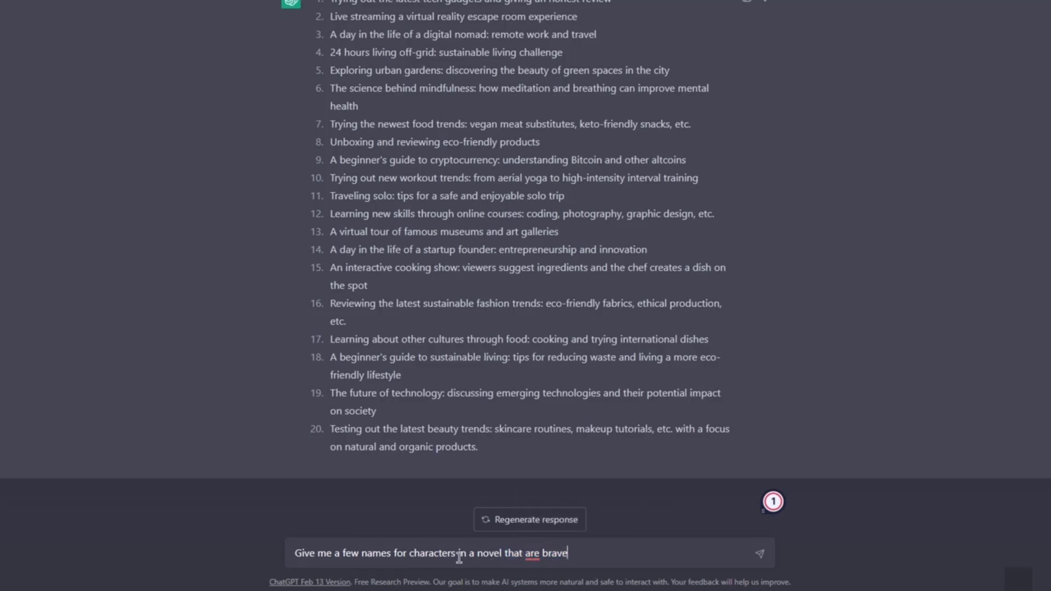
Reword the draft prompt to "Give me a few names for brave characters in a novel", removing the trailing clause.
{"action": "left_click_drag", "start_coordinate": [526, 554], "coordinate": [604, 559]}
{"action": "key", "text": "BackSpace"}
{"action": "key", "text": "ctrl+Left"}
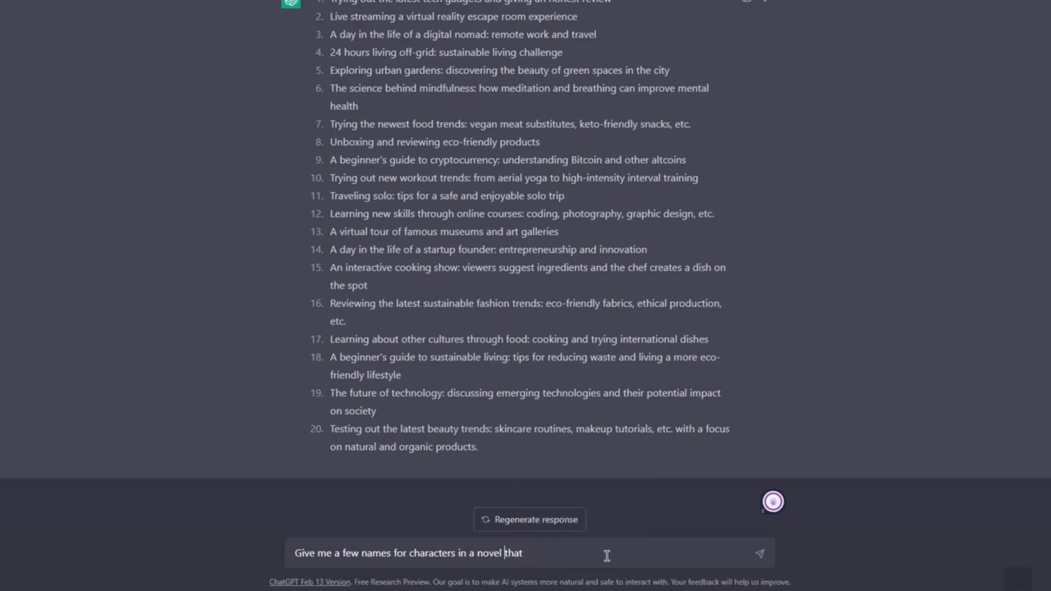
{"action": "key", "text": "ctrl+Left"}
{"action": "key", "text": "ctrl+Left"}
{"action": "key", "text": "ctrl+Left"}
{"action": "key", "text": "ctrl+Left"}
{"action": "type", "text": "brave"}
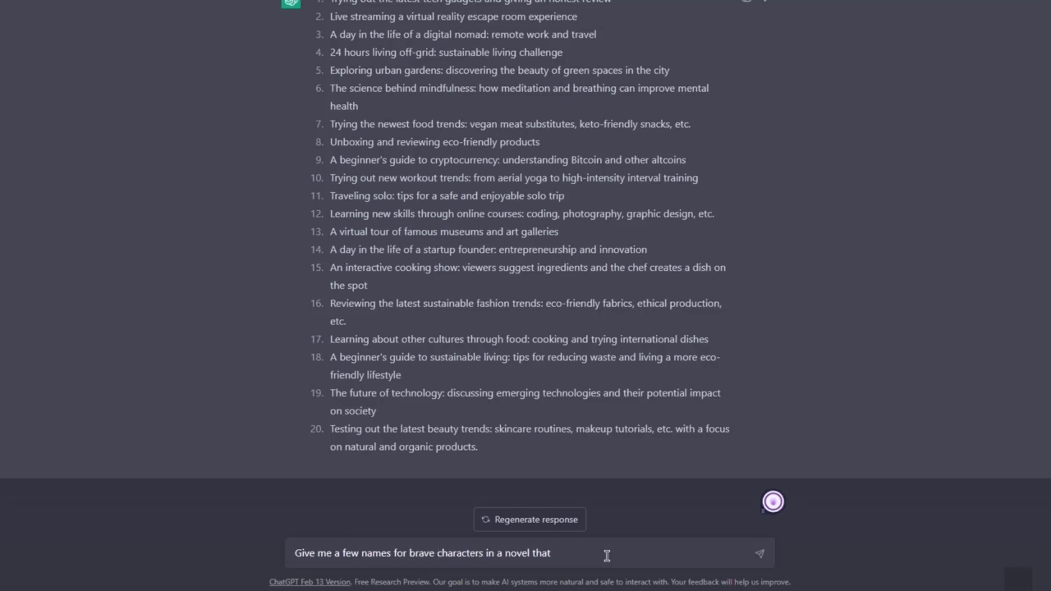
{"action": "key", "text": "End"}
{"action": "key", "text": "ctrl+shift+Left"}
{"action": "key", "text": "BackSpace"}
{"action": "key", "text": "BackSpace"}
{"action": "left_click_drag", "start_coordinate": [294, 552], "coordinate": [649, 541]}
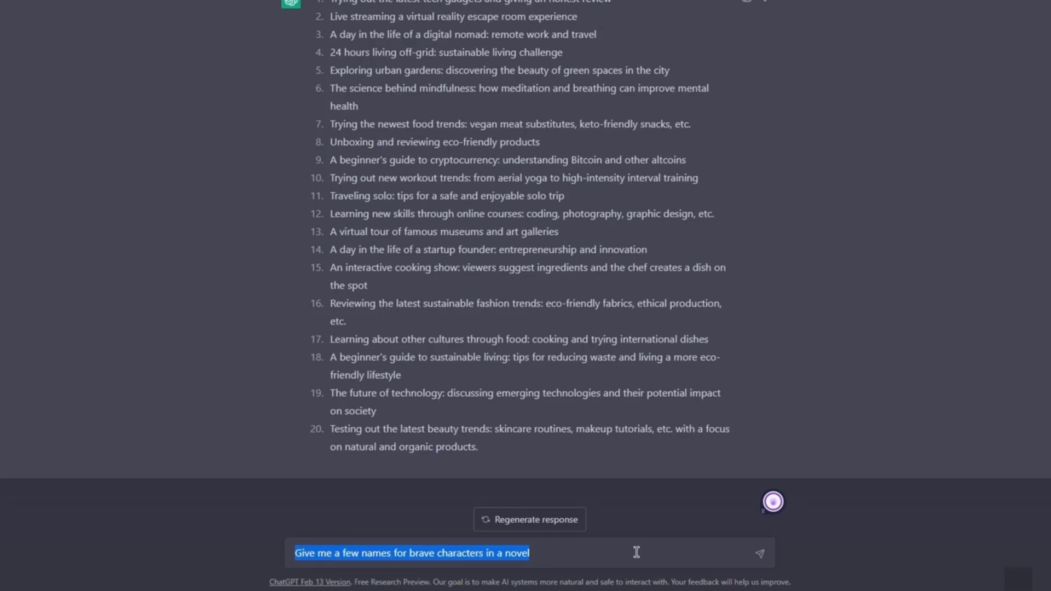
{"action": "left_click", "coordinate": [397, 553]}
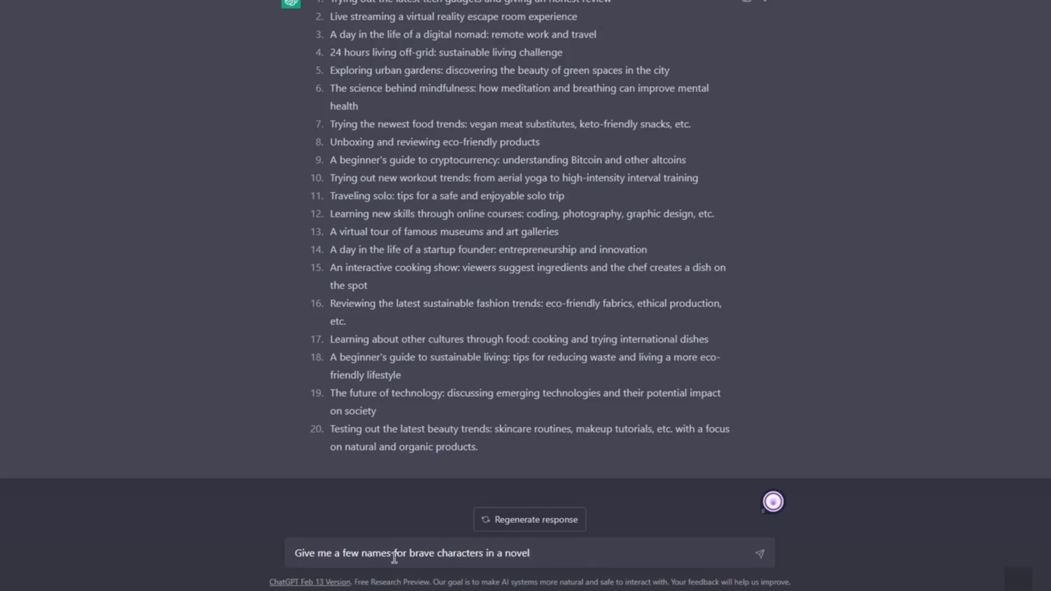
Highlight only the word "brave" in the draft prompt to point out the added instruction.
{"action": "double_click", "coordinate": [429, 553]}
{"action": "triple_click", "coordinate": [429, 553]}
{"action": "left_click", "coordinate": [422, 554]}
{"action": "triple_click", "coordinate": [418, 554]}
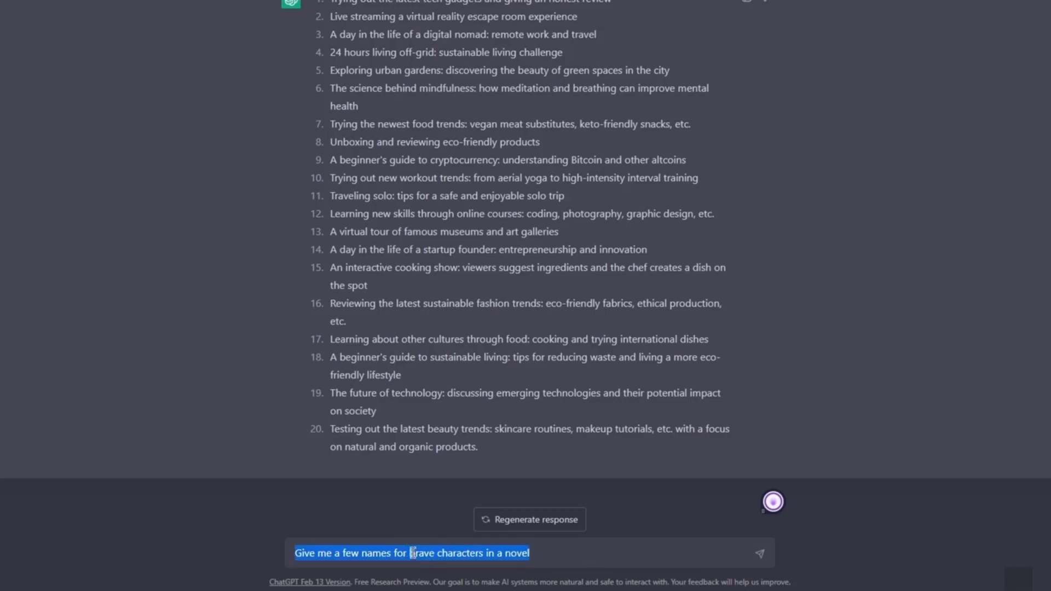
{"action": "left_click", "coordinate": [417, 555]}
{"action": "left_click_drag", "start_coordinate": [408, 554], "coordinate": [437, 557]}
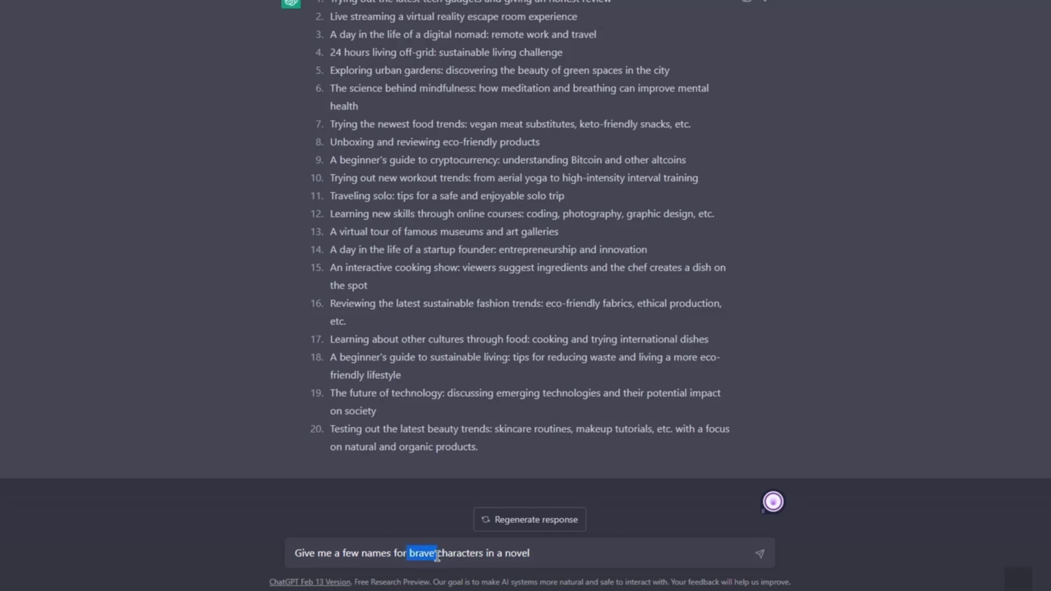
Submit the prompt "Give me a few names for brave characters in a novel" and view the generated reply.
{"action": "left_click", "coordinate": [538, 553]}
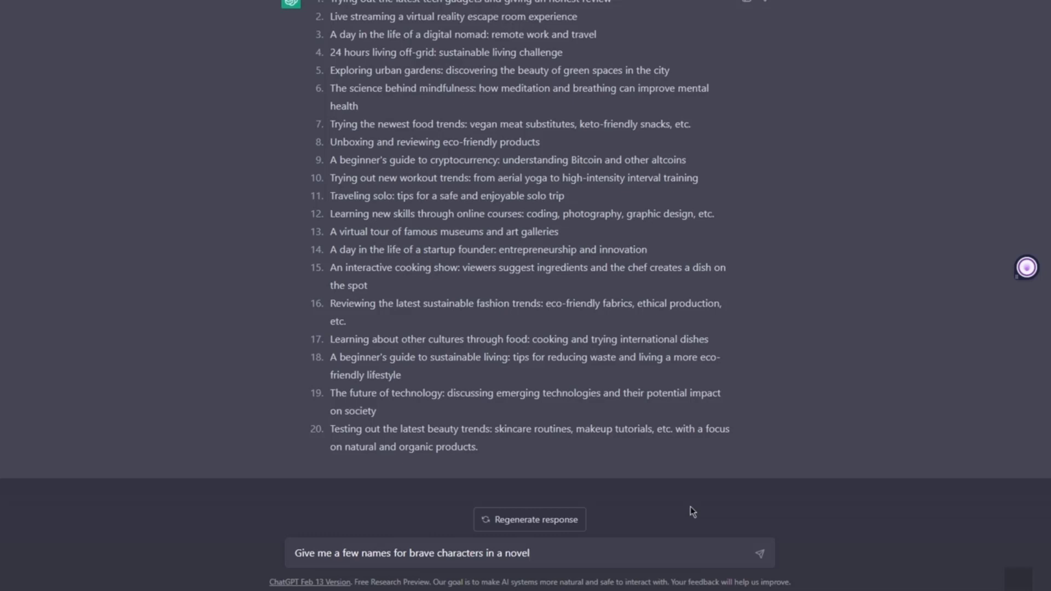
{"action": "key", "text": "Return"}
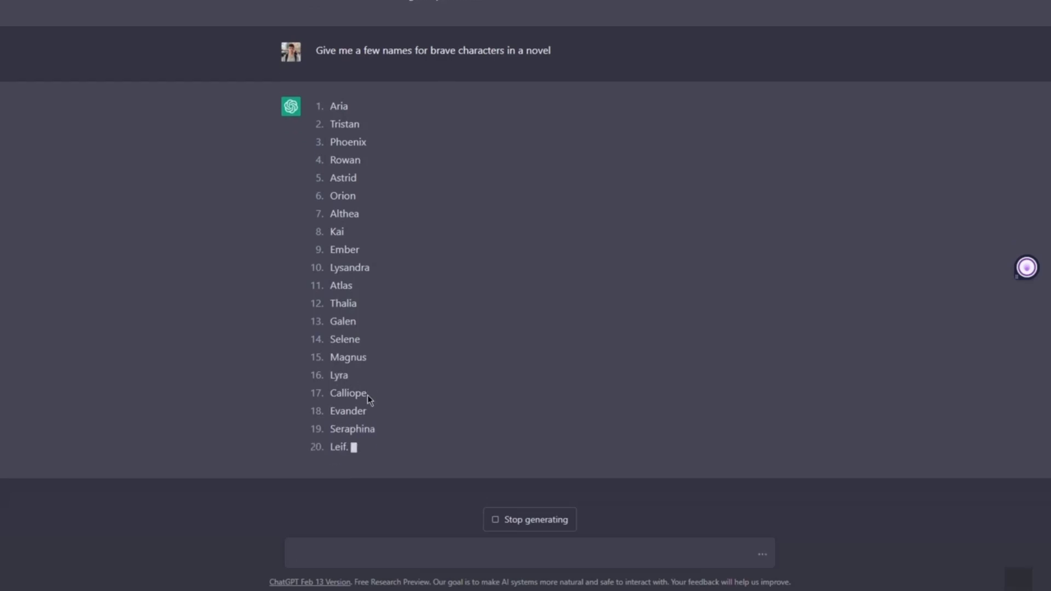
{"action": "scroll", "coordinate": [435, 419], "scroll_direction": "up", "scroll_amount": 1}
{"action": "scroll", "coordinate": [435, 419], "scroll_direction": "down", "scroll_amount": 1}
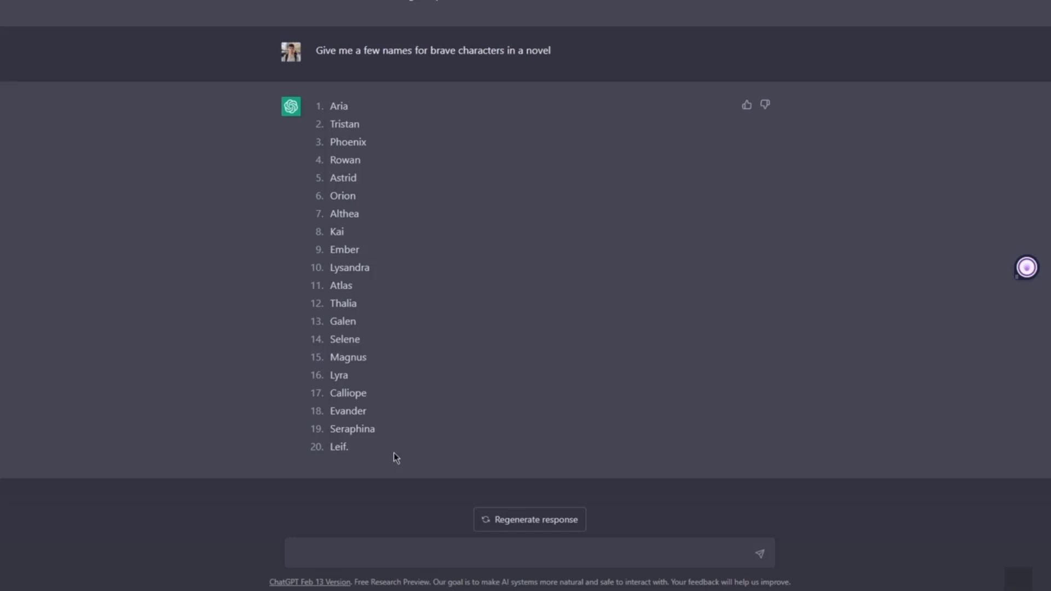
Review the generated character names by highlighting the list and its first entry, then clear the selection.
{"action": "left_click_drag", "start_coordinate": [354, 445], "coordinate": [241, 154]}
{"action": "left_click_drag", "start_coordinate": [324, 111], "coordinate": [350, 113]}
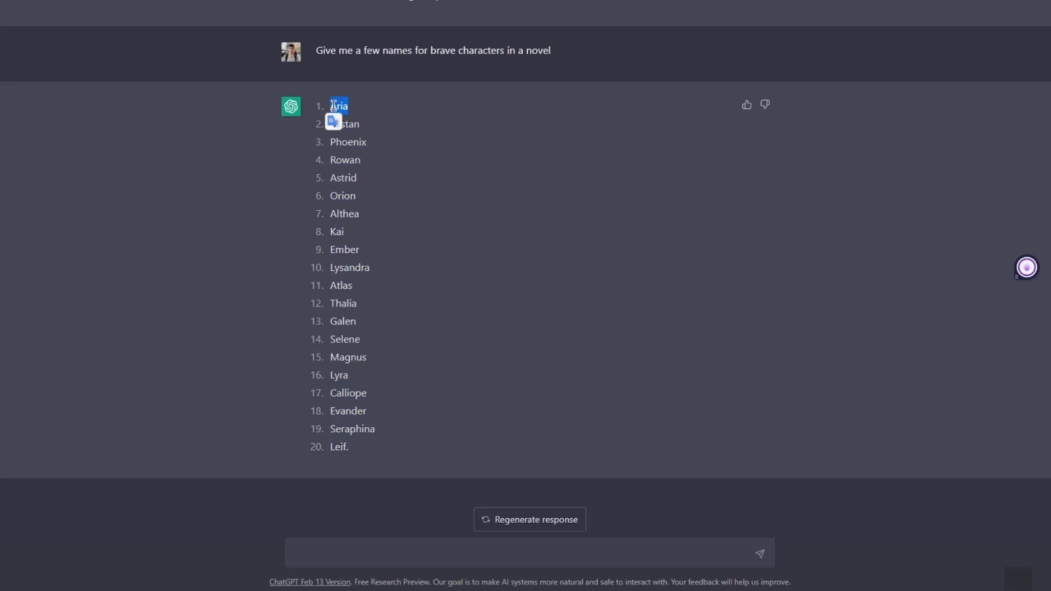
{"action": "left_click", "coordinate": [432, 114]}
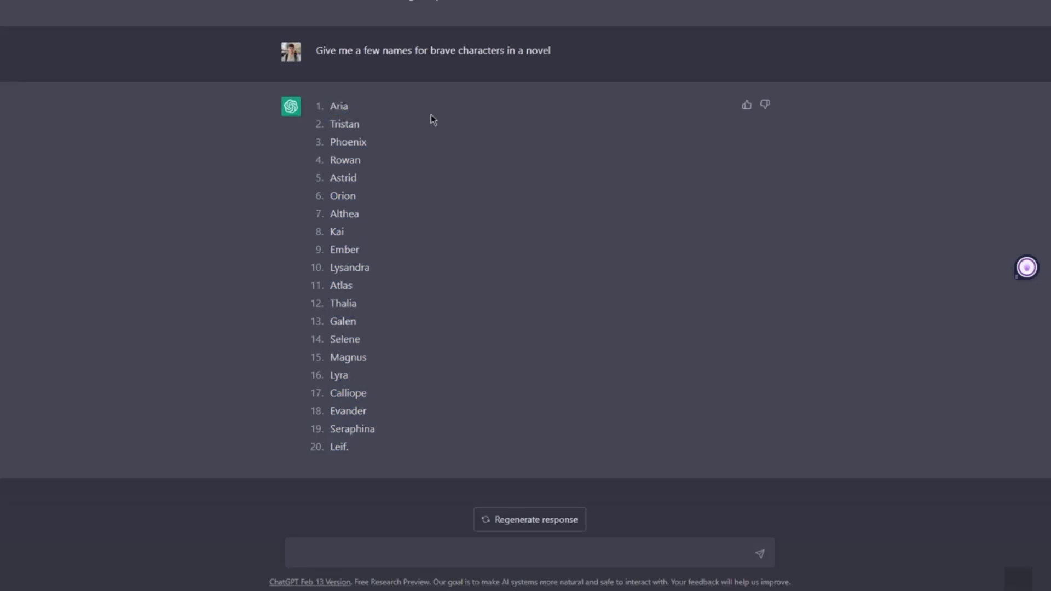